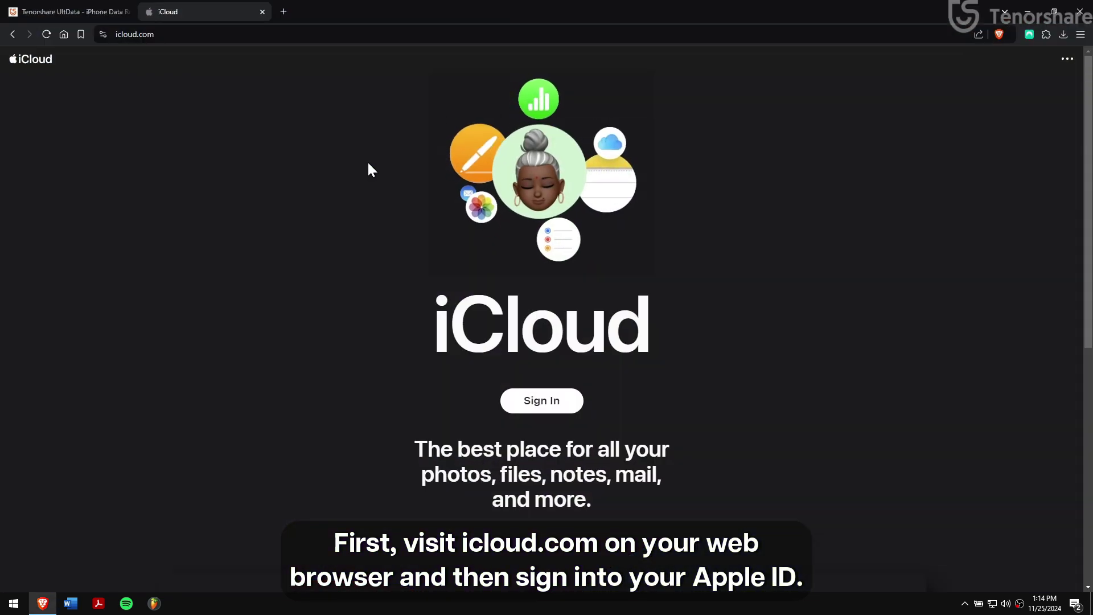
# Step: Sign in to iCloud and open the Photos app from the dashboard
pyautogui.click(551, 400)
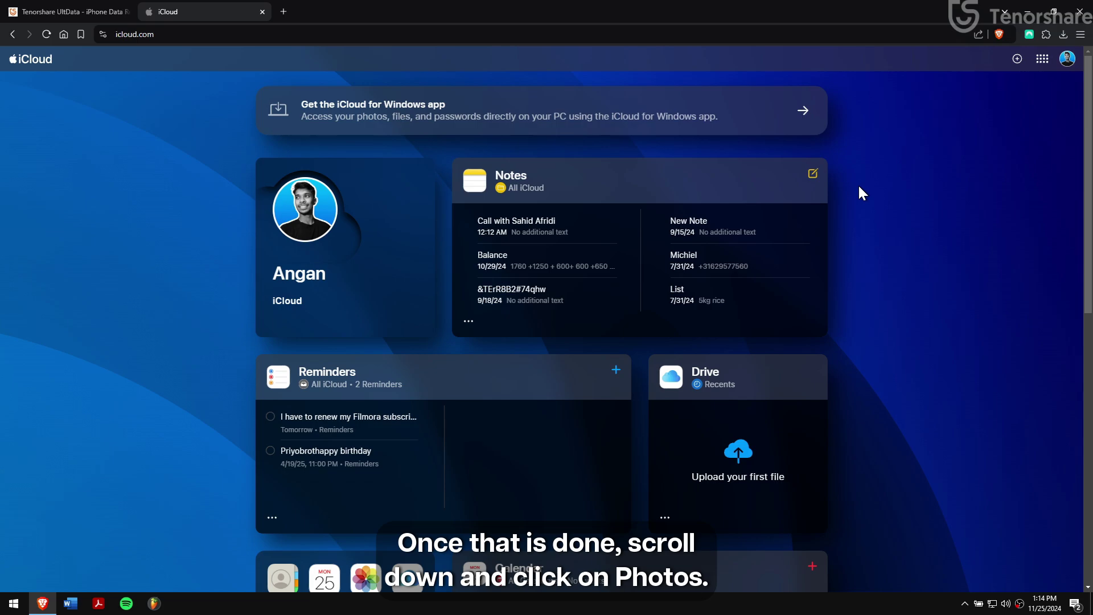
pyautogui.scroll(-4, 859, 187)
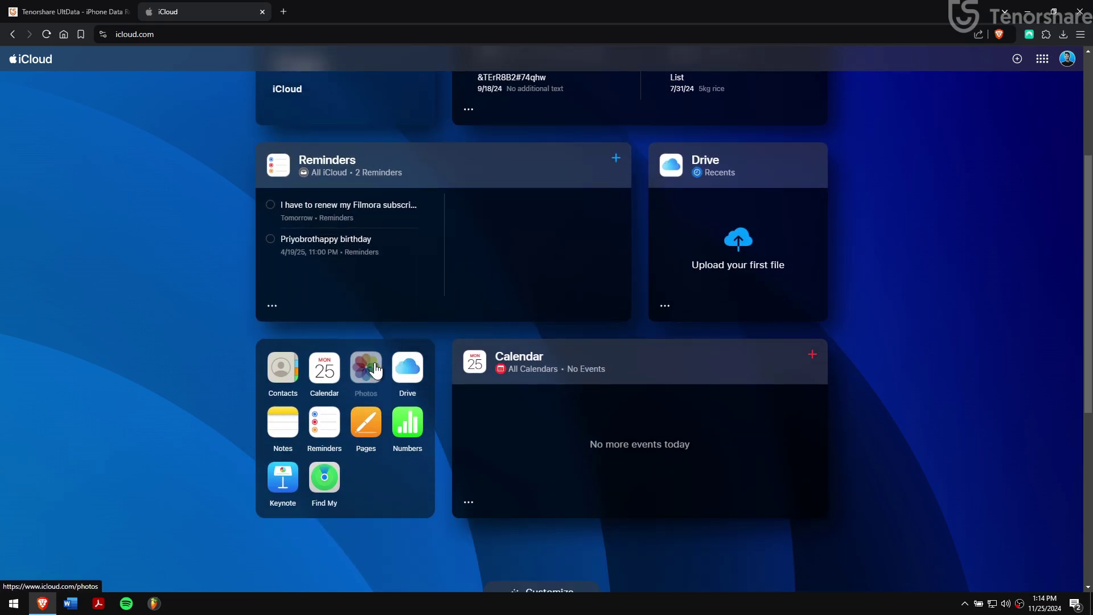
pyautogui.click(374, 362)
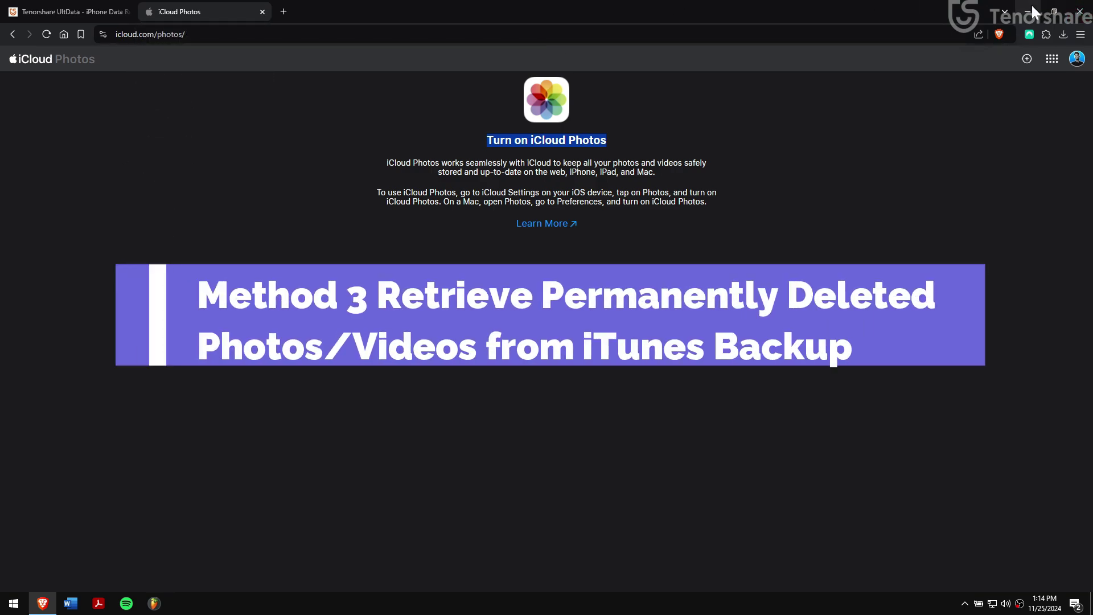
# Step: Minimize the browser, refresh the desktop, and open the connected iPhone's summary in iTunes
pyautogui.click(1023, 4)
pyautogui.rightClick(405, 191)
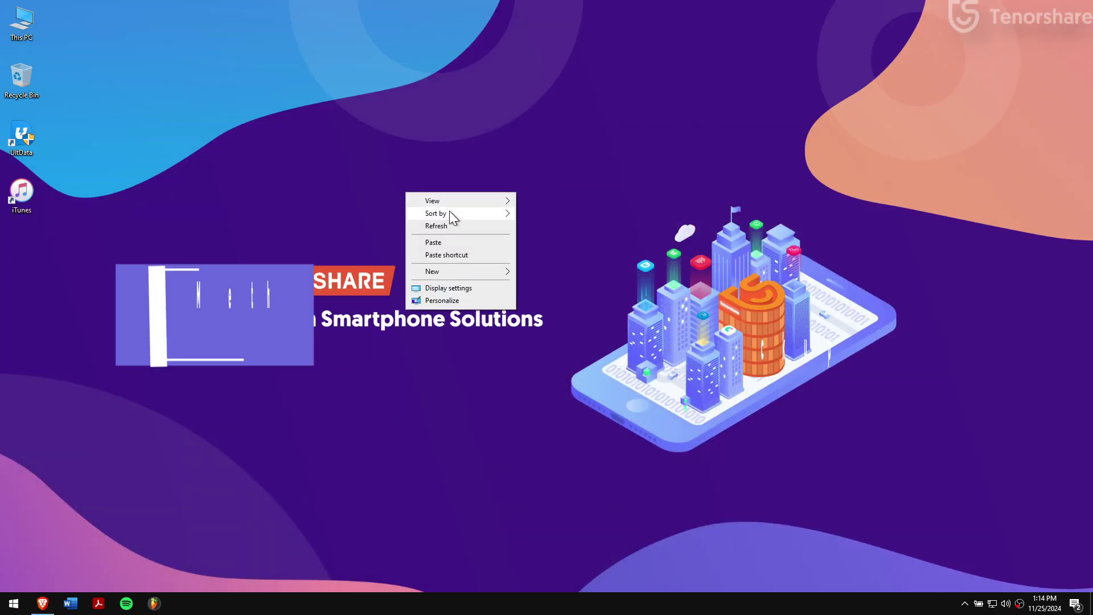
pyautogui.click(466, 225)
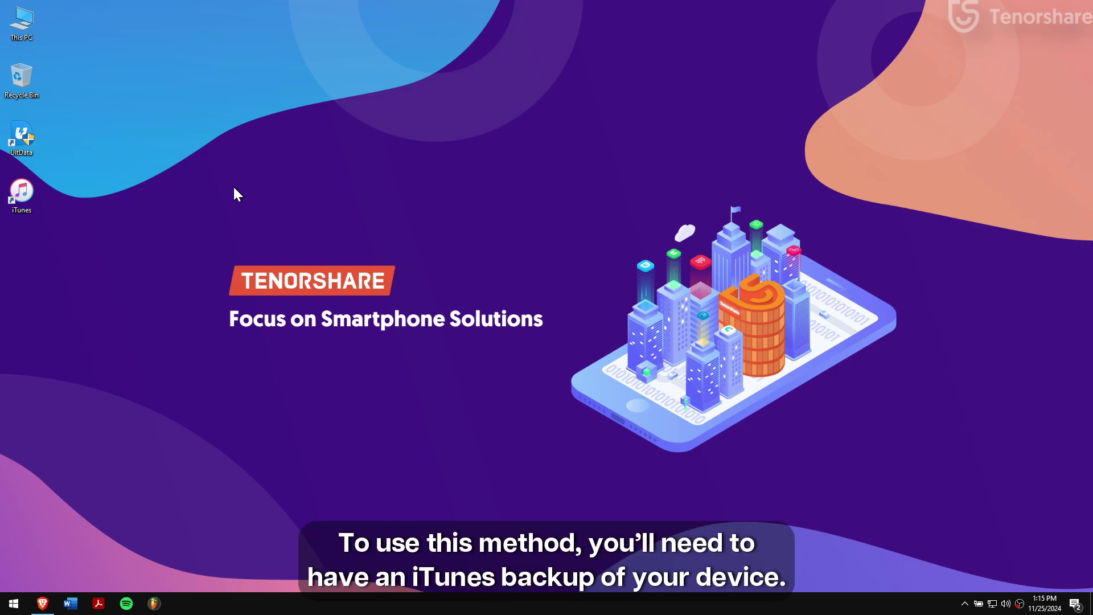
pyautogui.rightClick(165, 290)
pyautogui.click(208, 319)
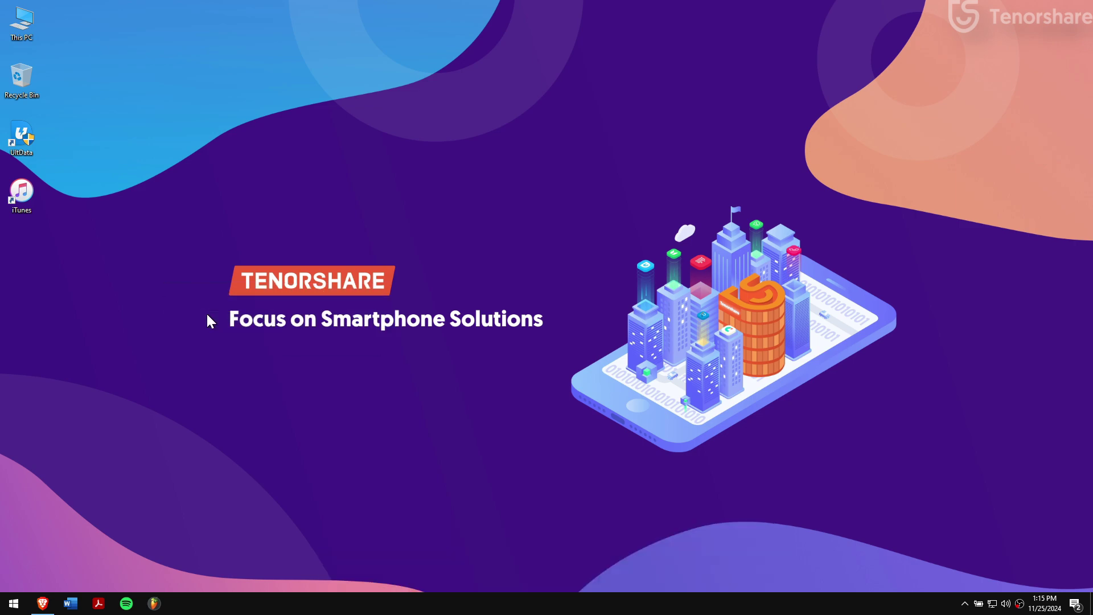
pyautogui.doubleClick(21, 192)
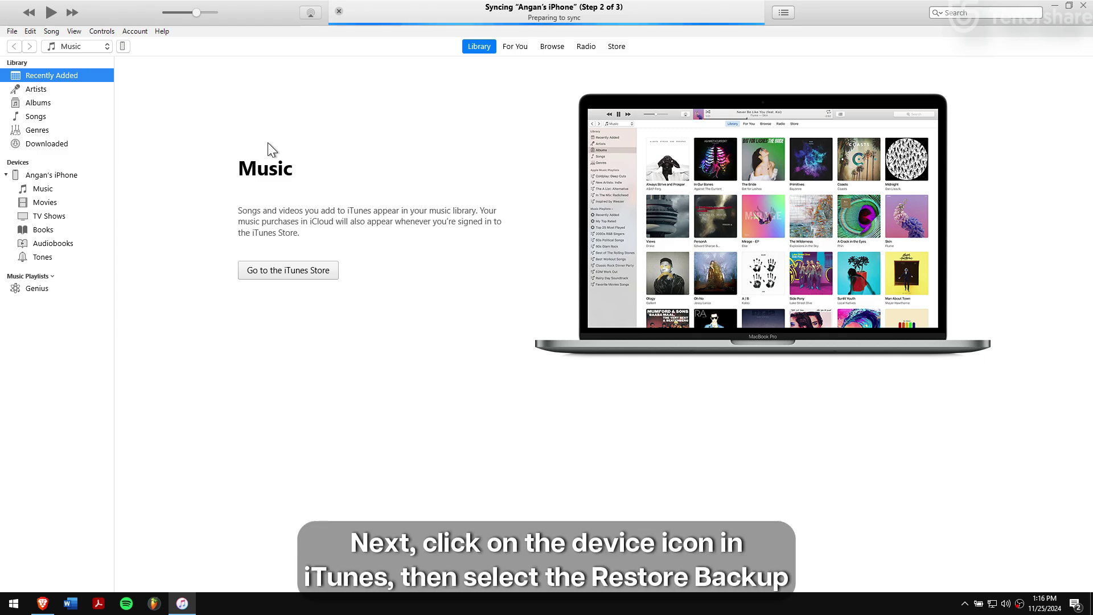
pyautogui.click(123, 46)
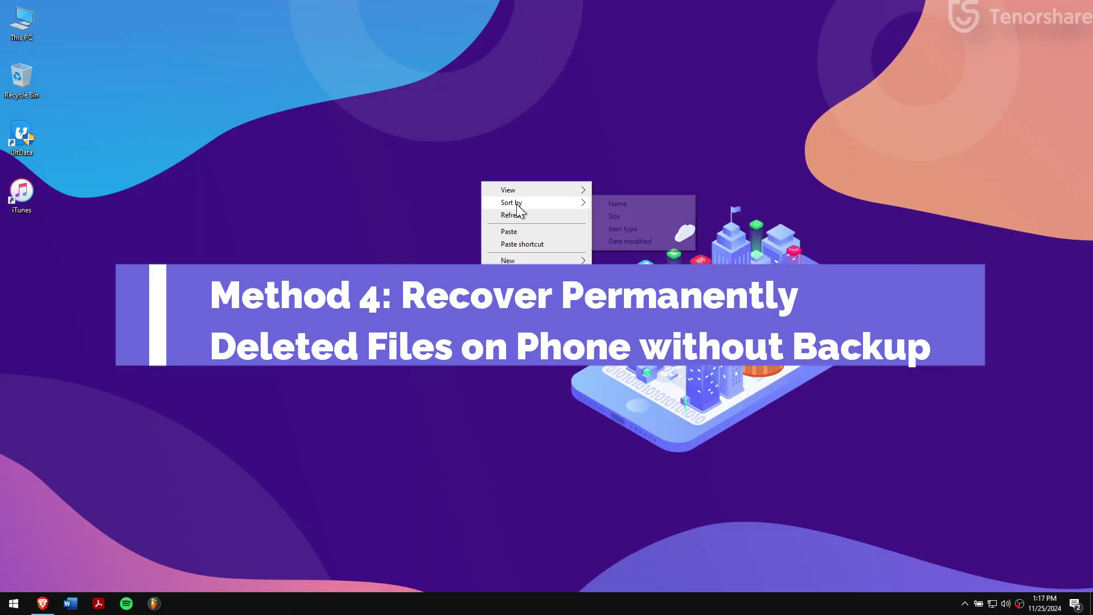
# Step: Switch to the Tenorshare UltData product page in the browser
pyautogui.click(524, 210)
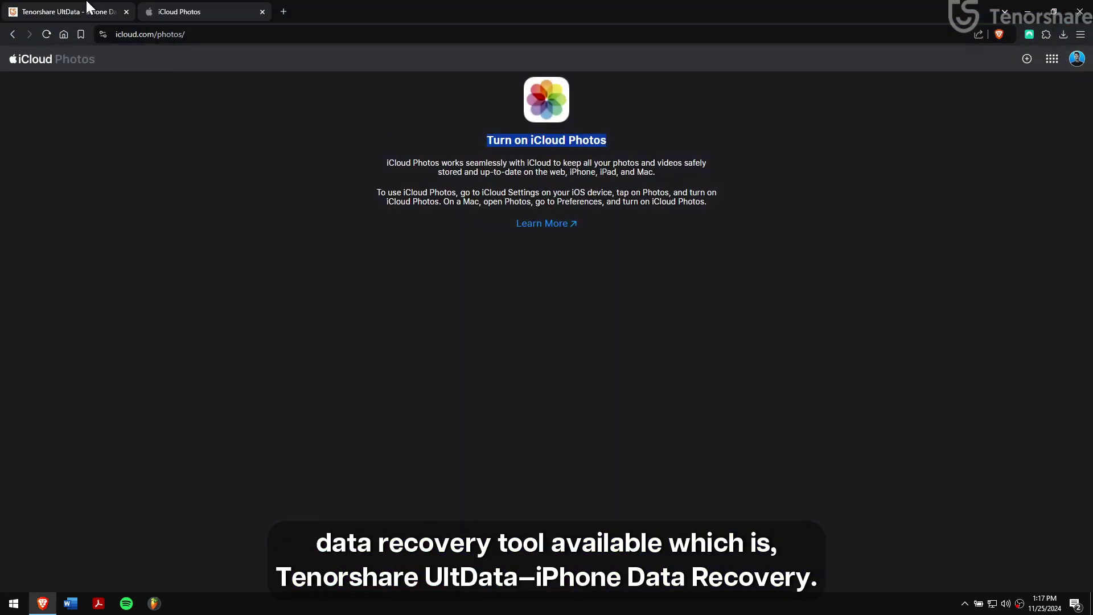
pyautogui.click(88, 8)
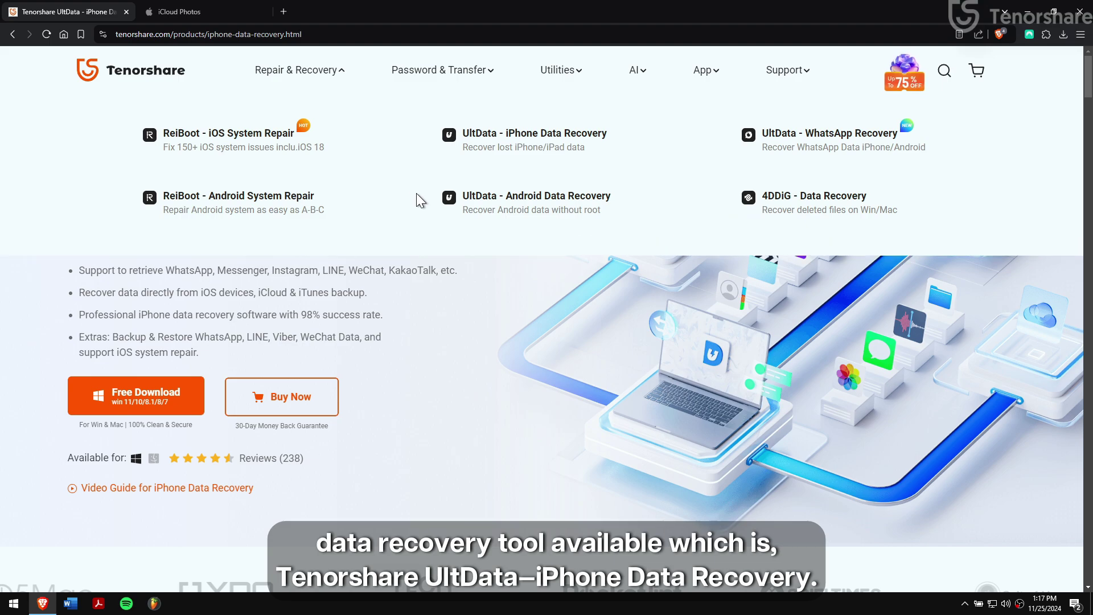
pyautogui.press('super+s')
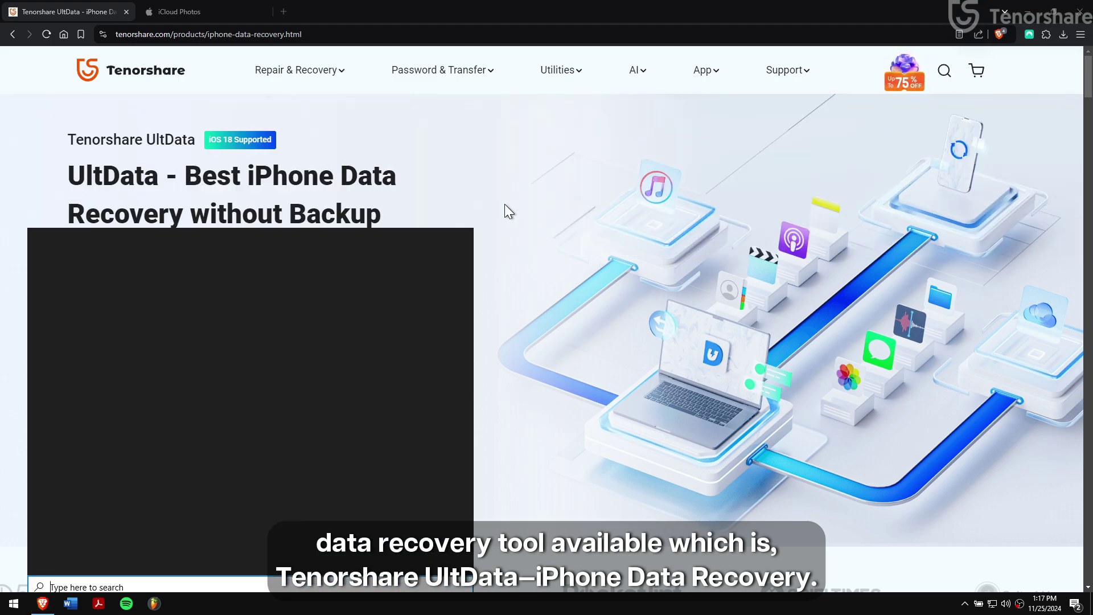
pyautogui.press('Escape')
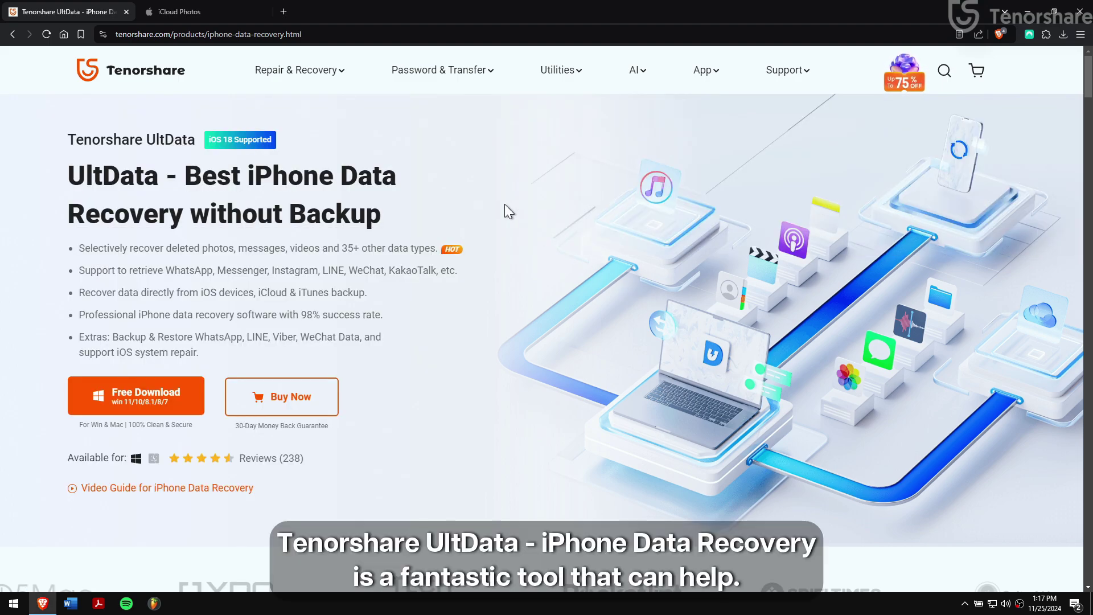
# Step: Scroll the UltData page to the 'Why Choose Tenorshare UltData?' section and Free Download offer
pyautogui.scroll(-2, 505, 204)
pyautogui.scroll(-2, 504, 205)
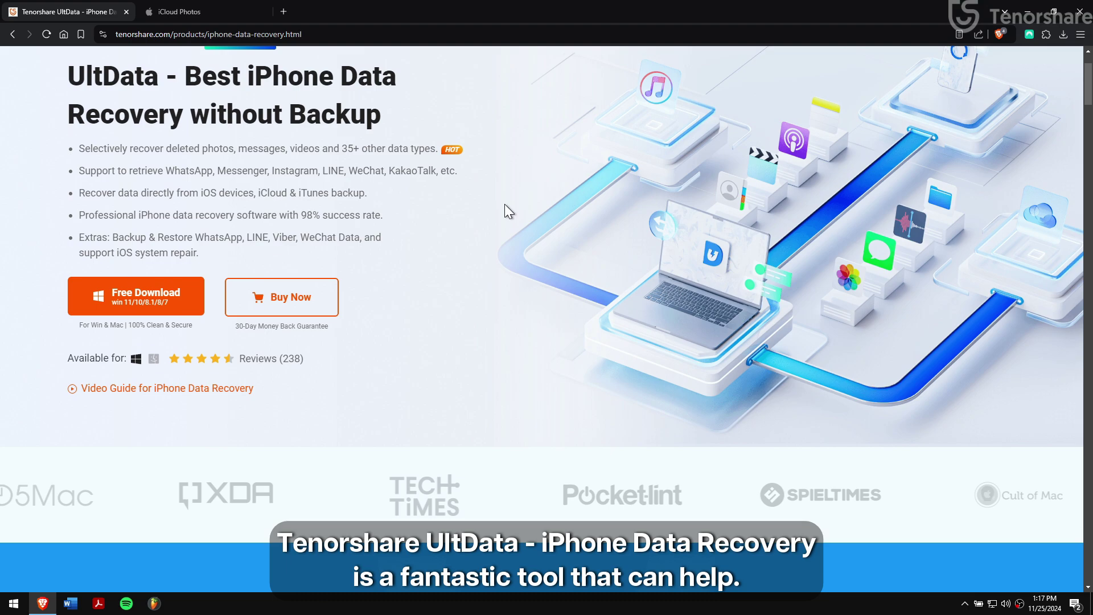
pyautogui.scroll(-1, 504, 205)
pyautogui.scroll(-3, 505, 204)
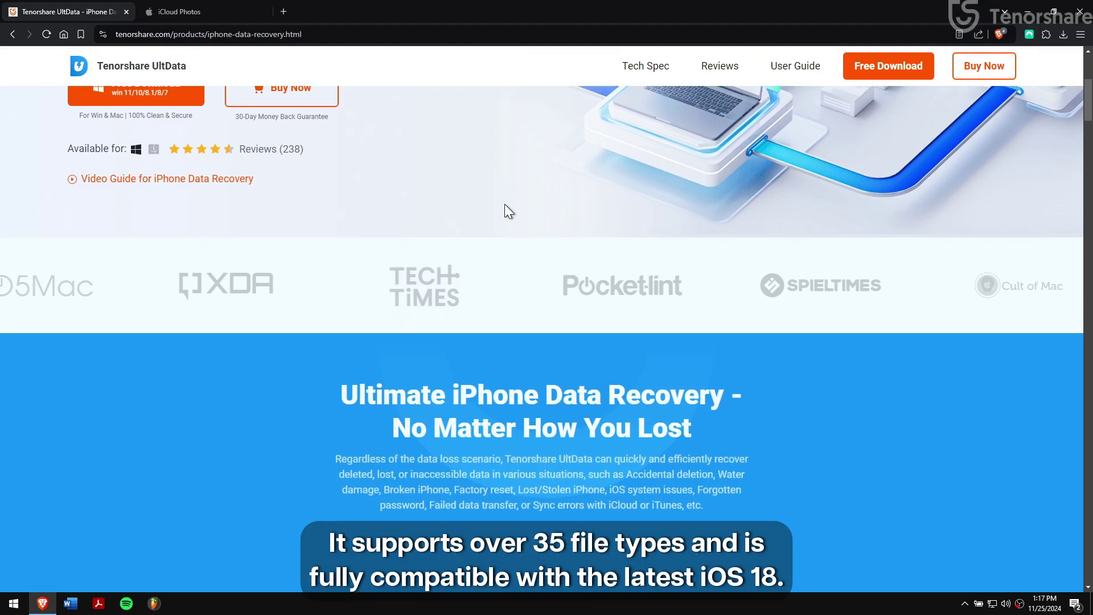
pyautogui.scroll(-4, 505, 204)
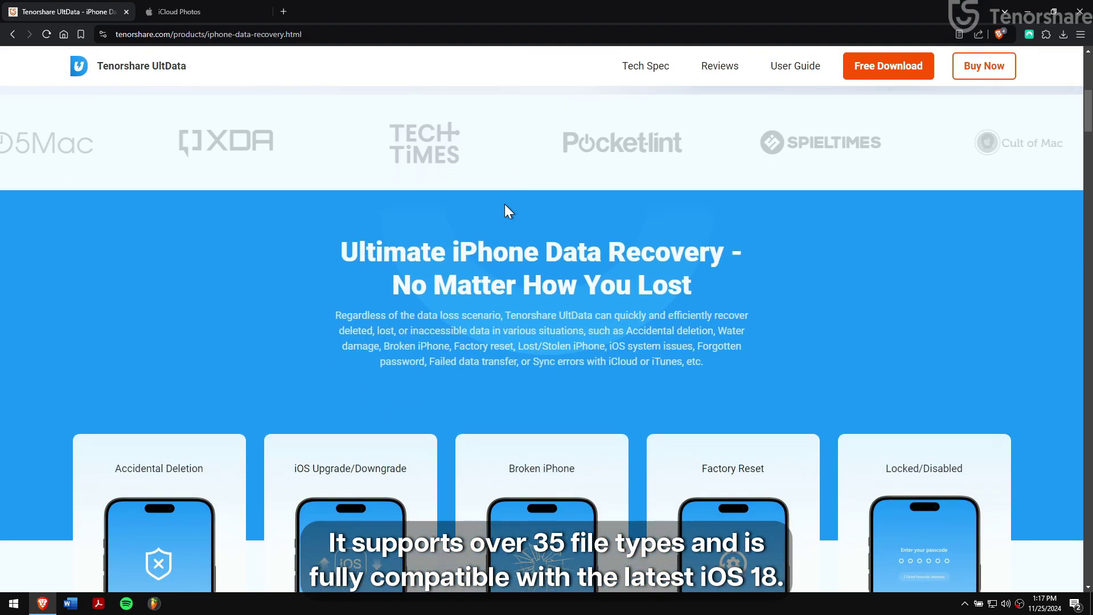
pyautogui.scroll(2, 505, 204)
pyautogui.scroll(-4, 505, 204)
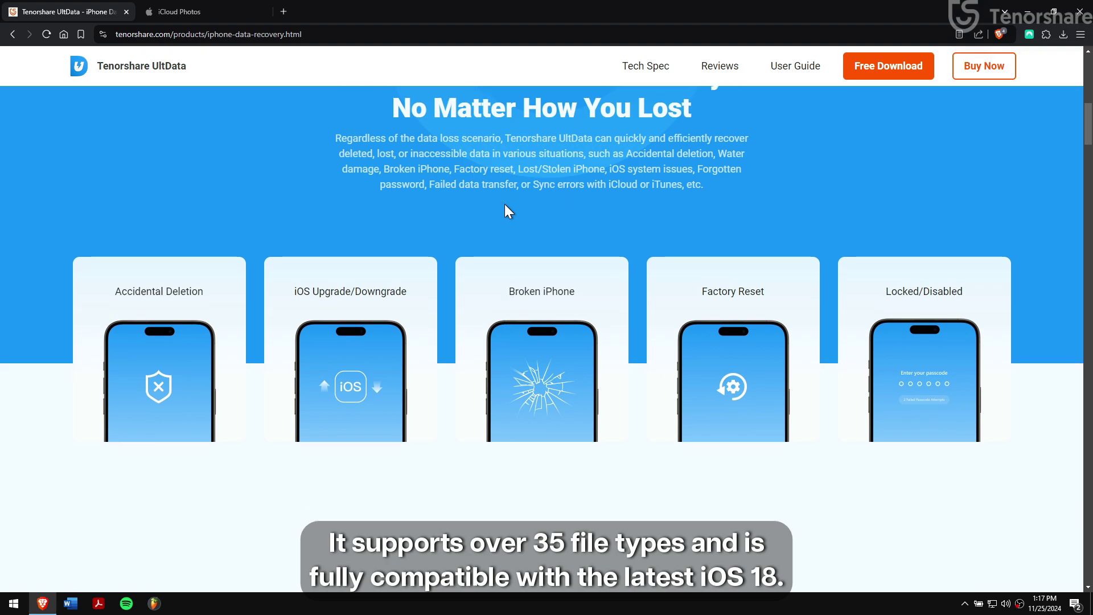
pyautogui.scroll(-4, 505, 205)
pyautogui.scroll(-3, 505, 204)
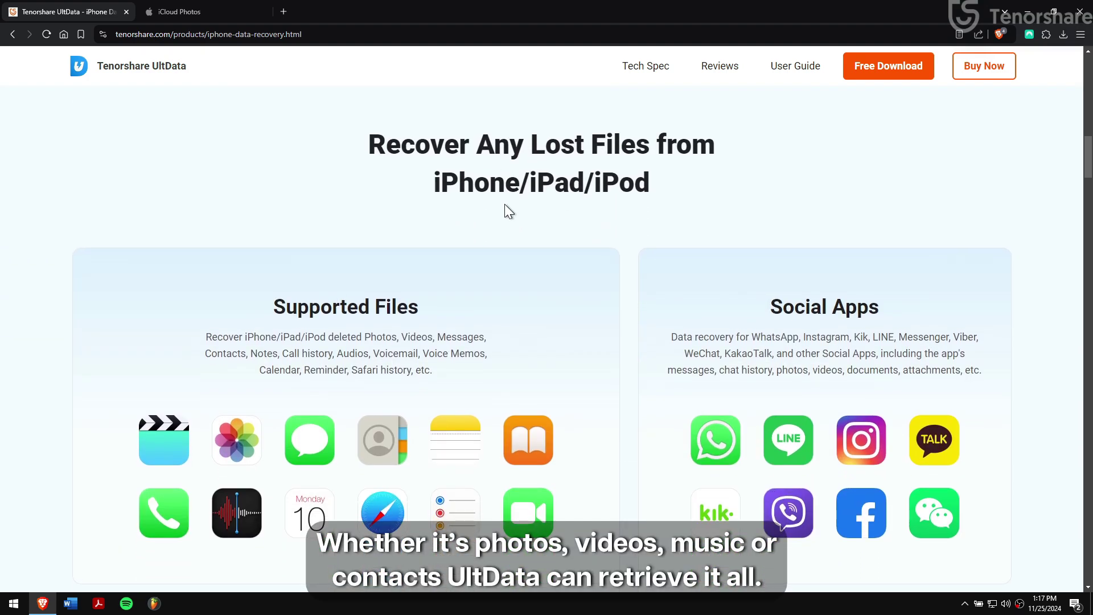
pyautogui.scroll(-4, 504, 204)
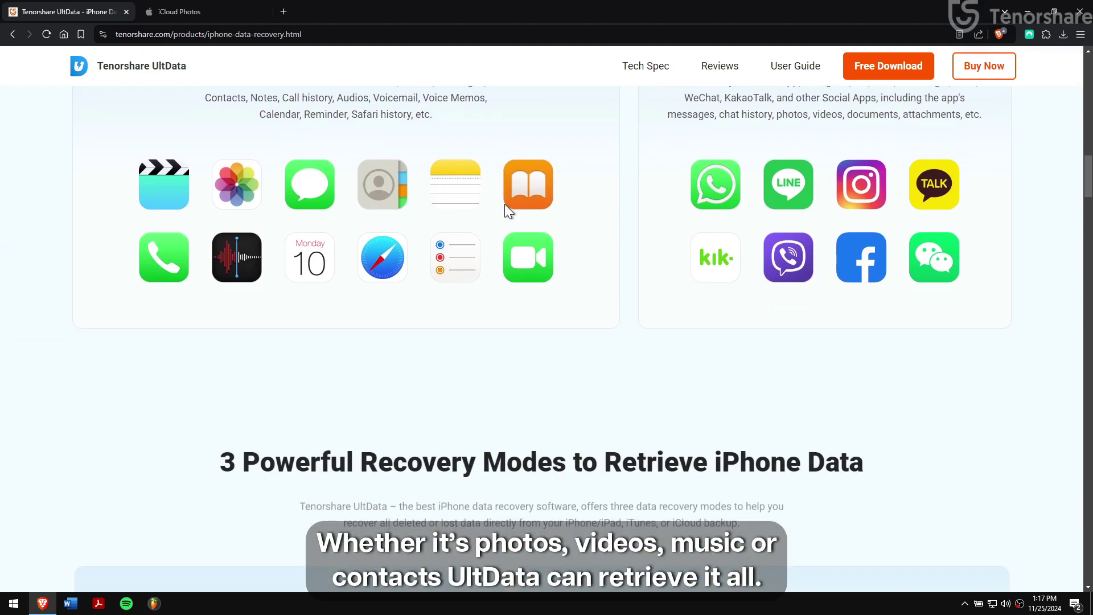
pyautogui.scroll(-3, 505, 204)
pyautogui.scroll(-4, 504, 204)
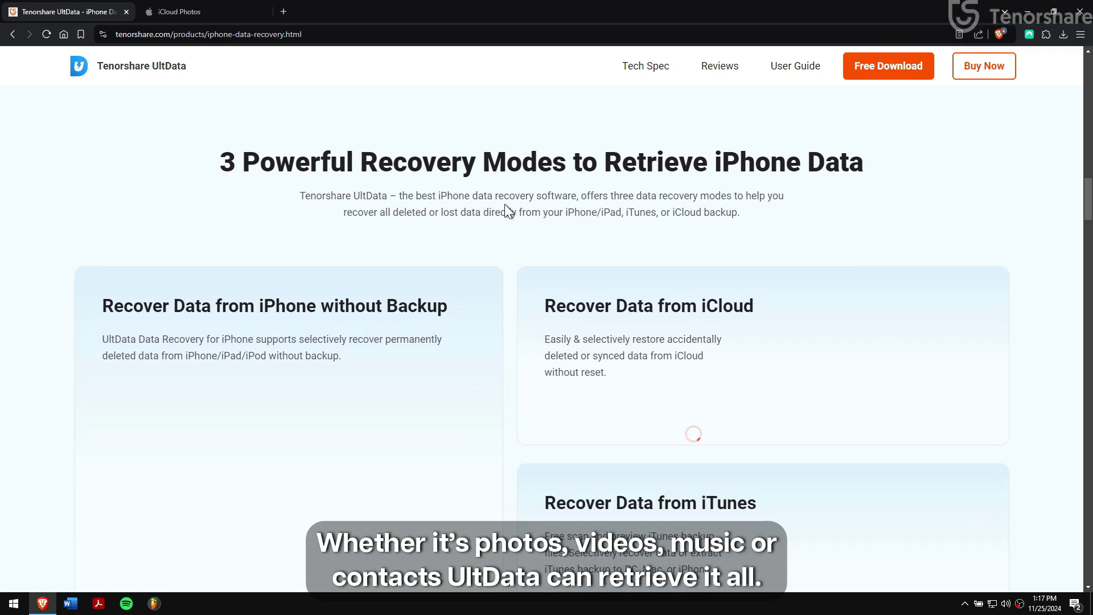
pyautogui.scroll(-2, 505, 211)
pyautogui.scroll(-2, 505, 211)
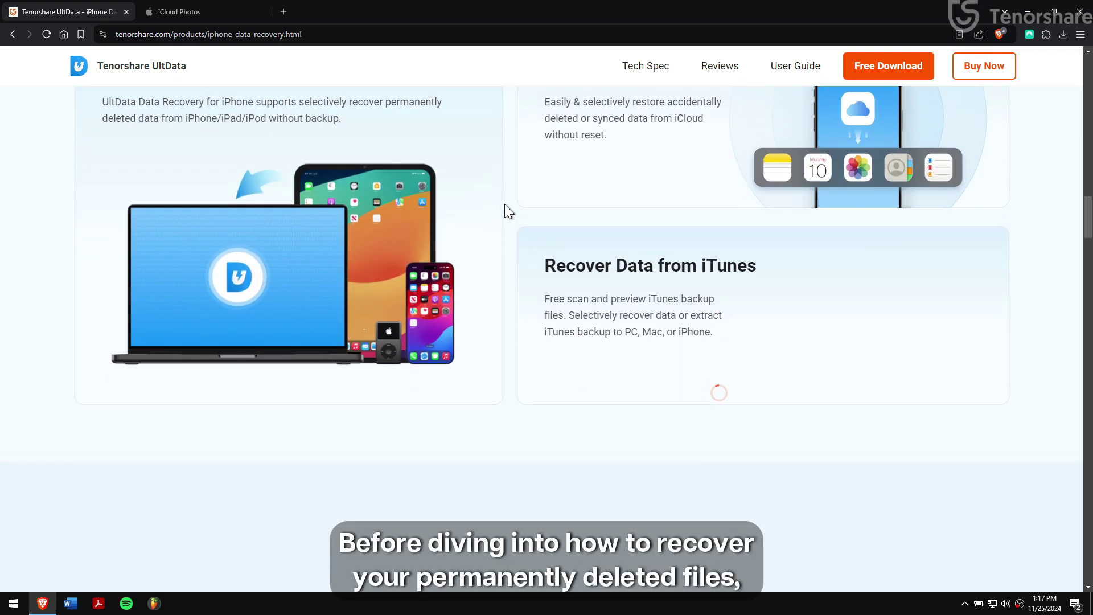
pyautogui.scroll(-2, 504, 205)
pyautogui.scroll(-2, 505, 204)
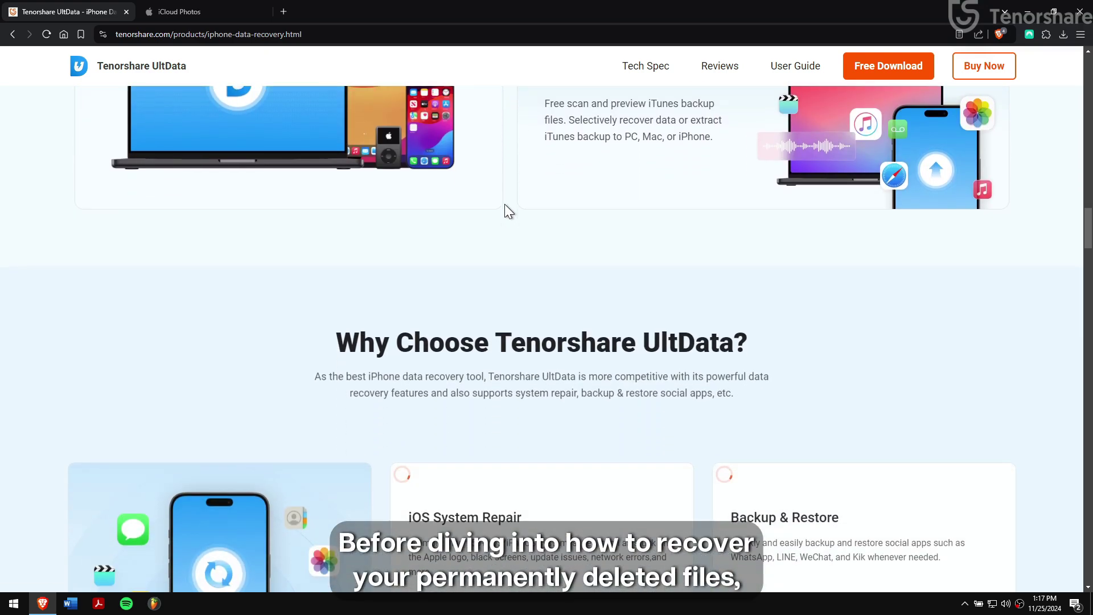
pyautogui.scroll(-2, 505, 204)
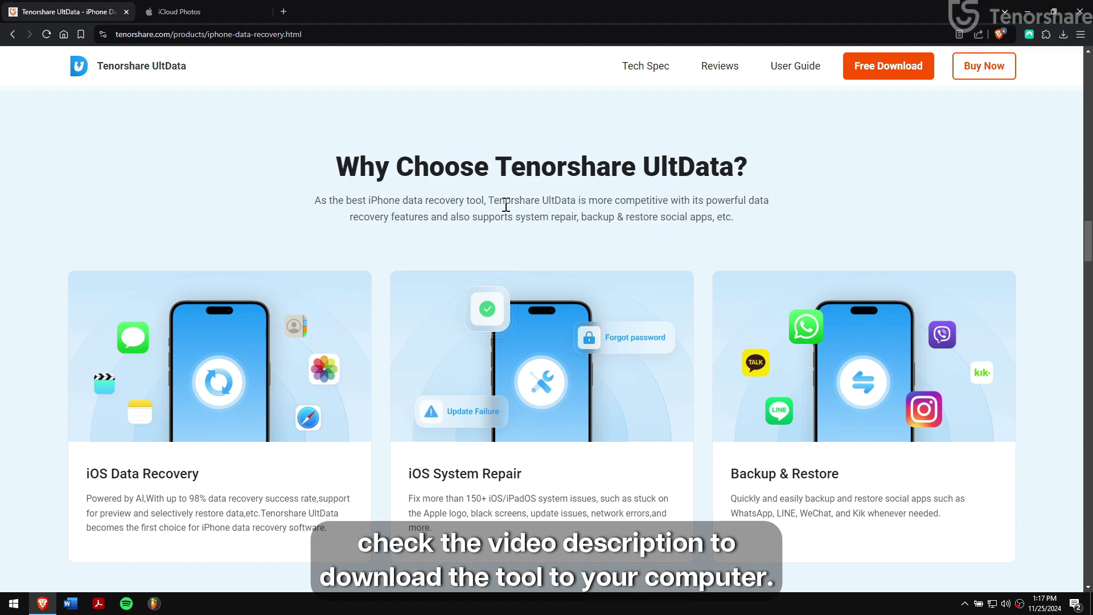
pyautogui.scroll(-2, 505, 204)
pyautogui.scroll(-2, 504, 211)
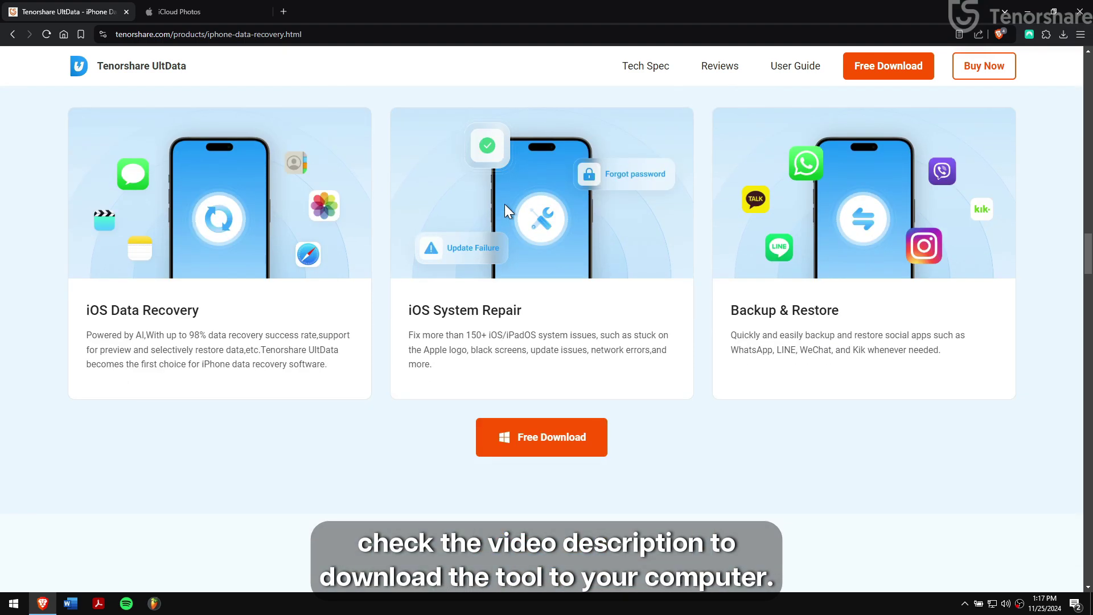
pyautogui.scroll(-1, 504, 211)
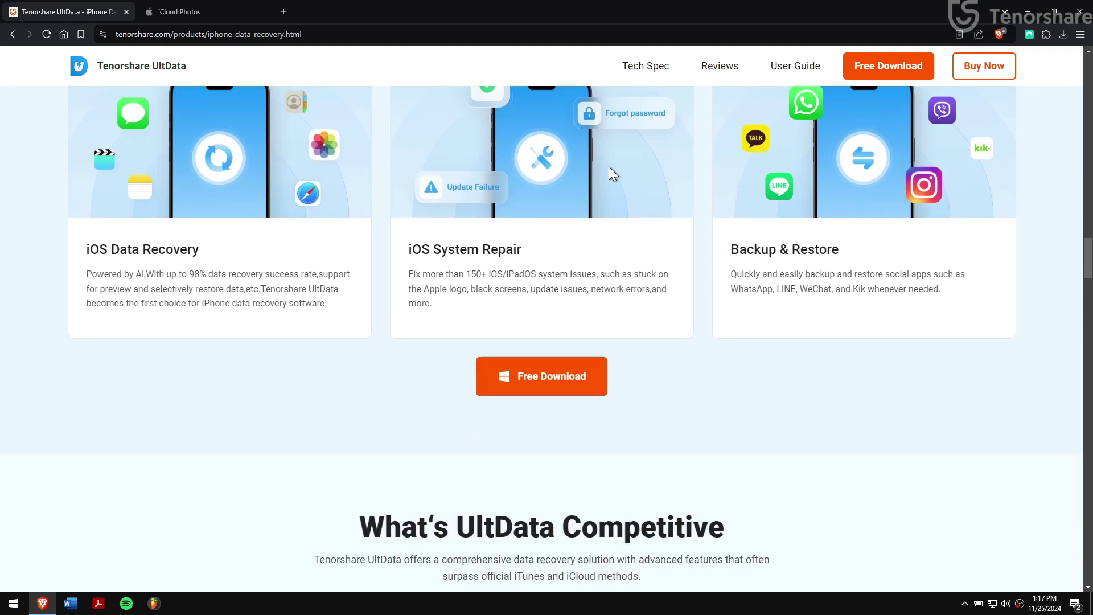
pyautogui.click(1031, 9)
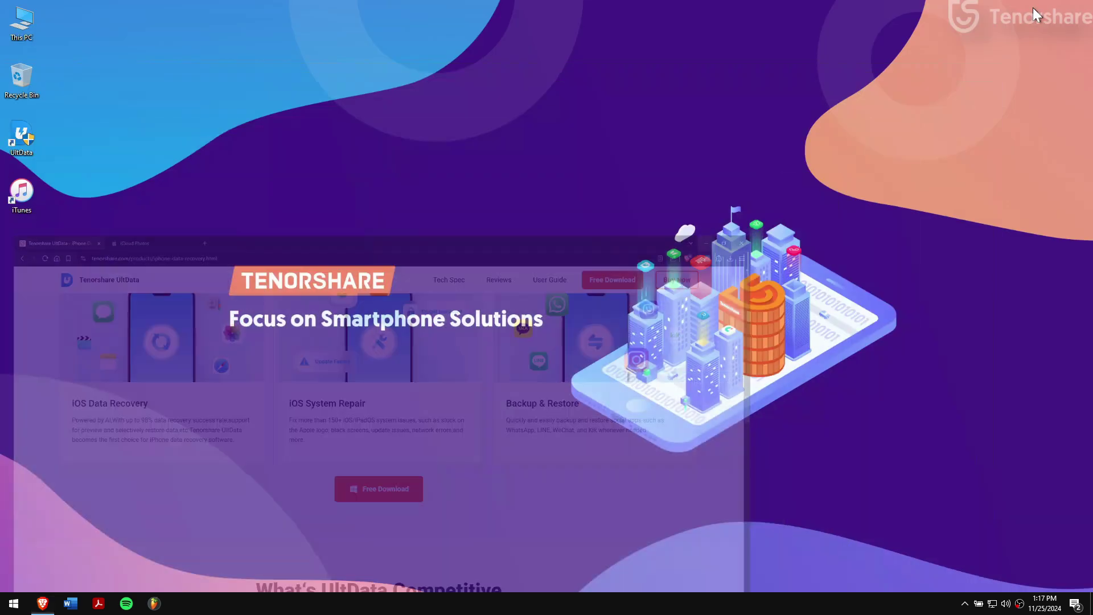
# Step: Refresh the desktop, launch UltData, and start iPhone/iPad Data Recovery for the iPhone 13 mini
pyautogui.rightClick(410, 115)
pyautogui.click(447, 149)
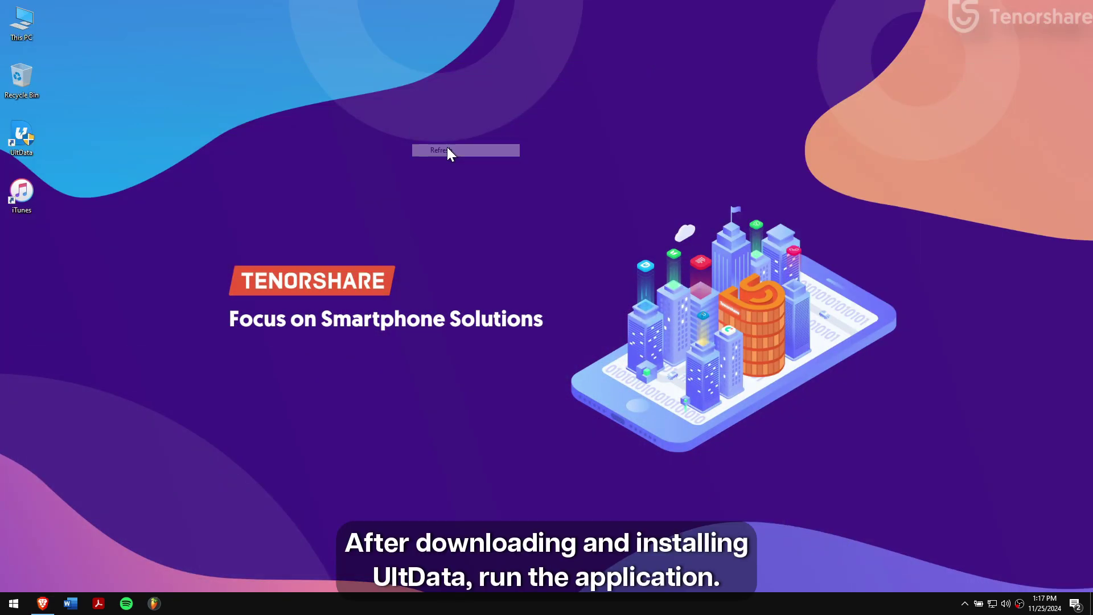
pyautogui.doubleClick(13, 141)
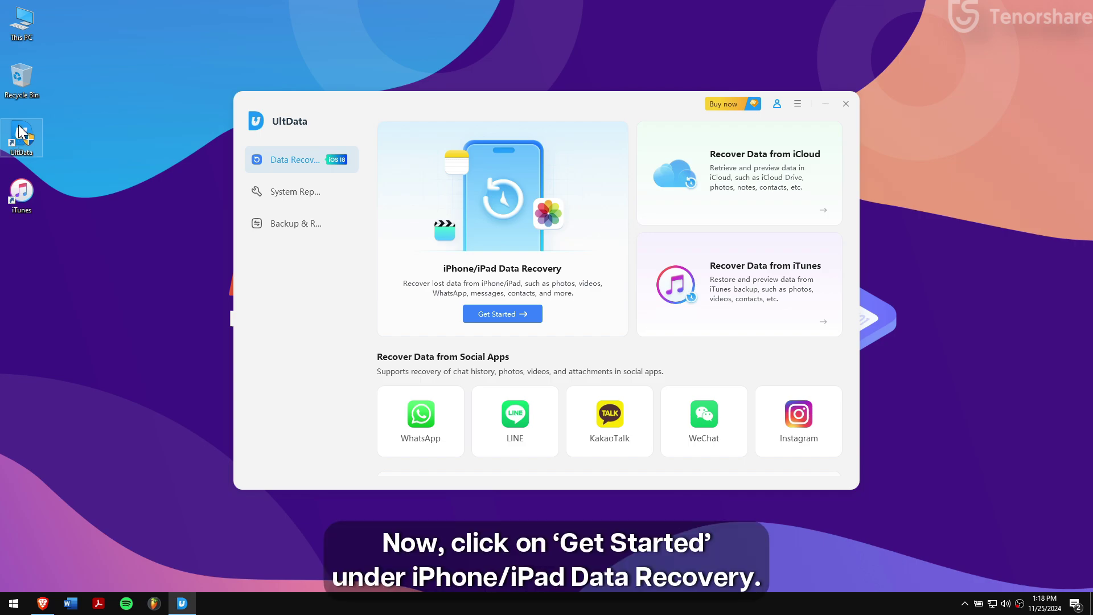
pyautogui.click(527, 315)
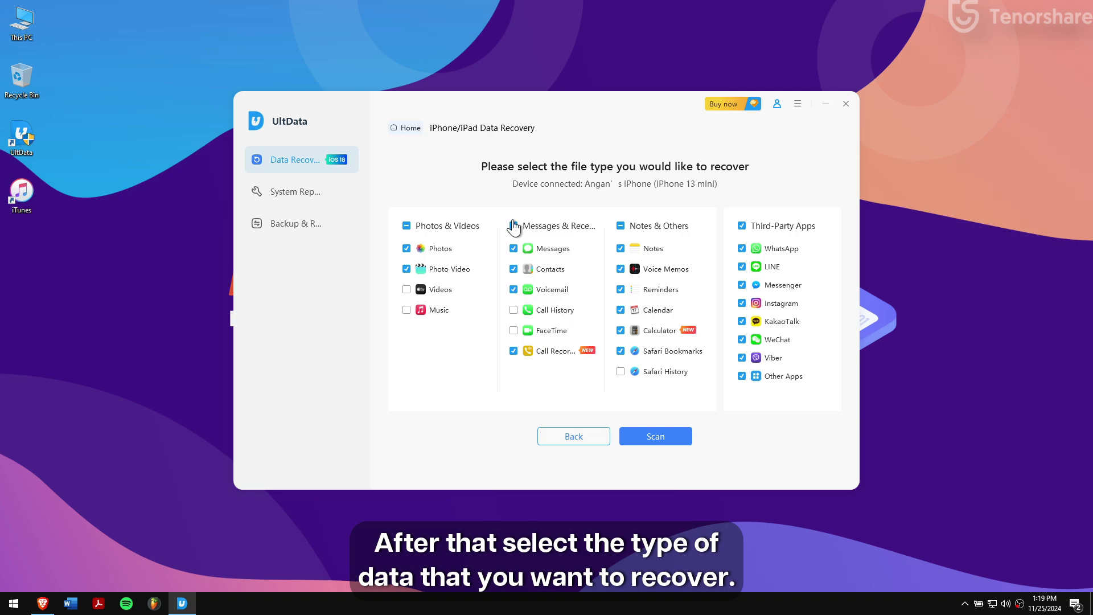
# Step: Scan only Photos and Photo Video, excluding Messages & Recents, Notes & Others and Third-Party Apps
pyautogui.click(515, 225)
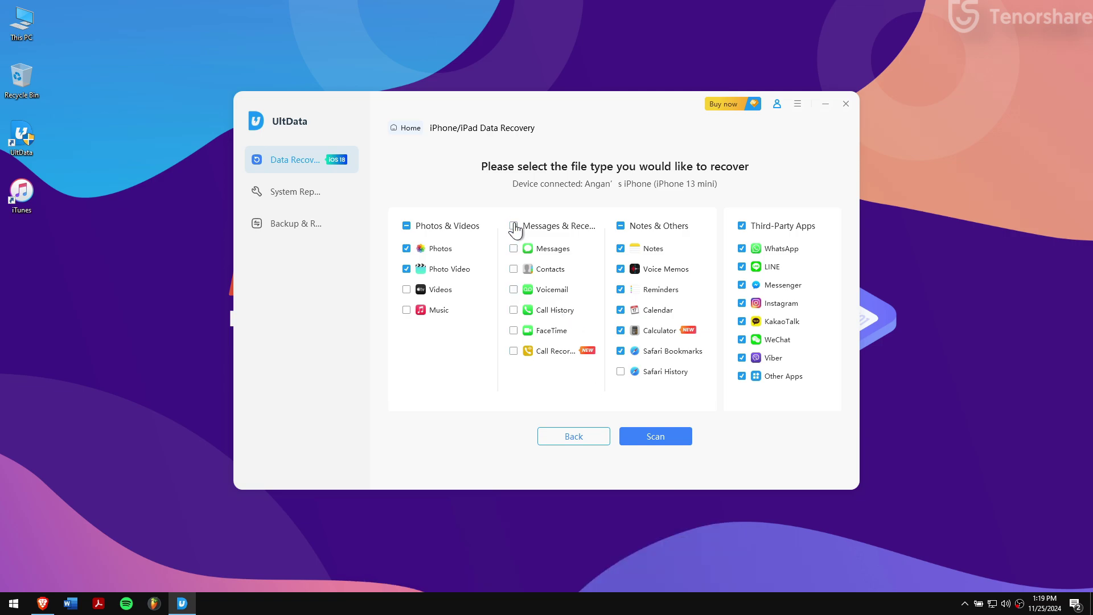
pyautogui.click(620, 226)
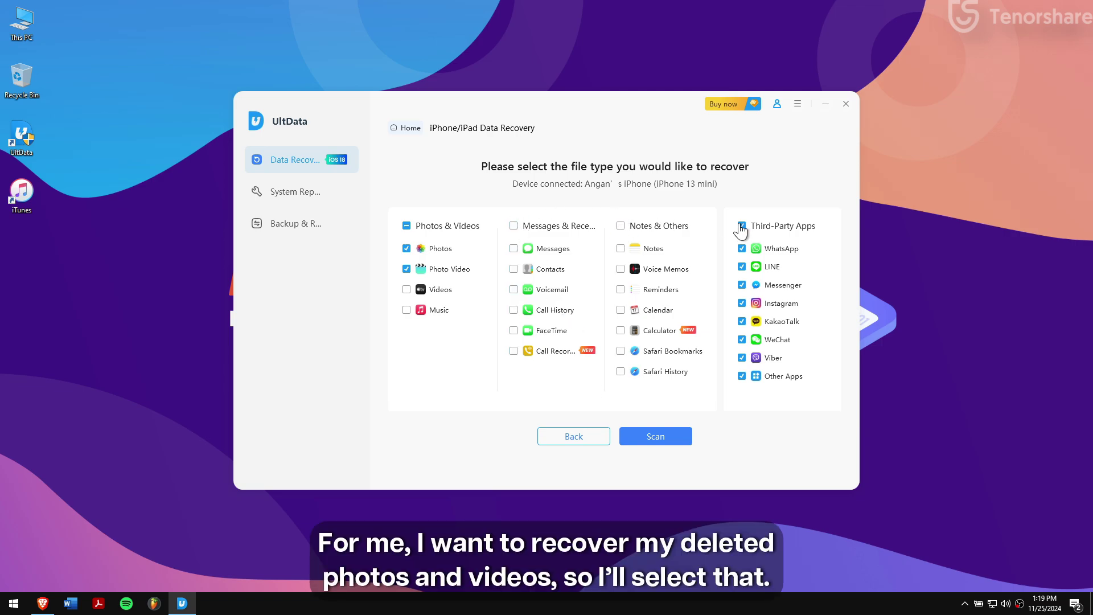
pyautogui.click(742, 226)
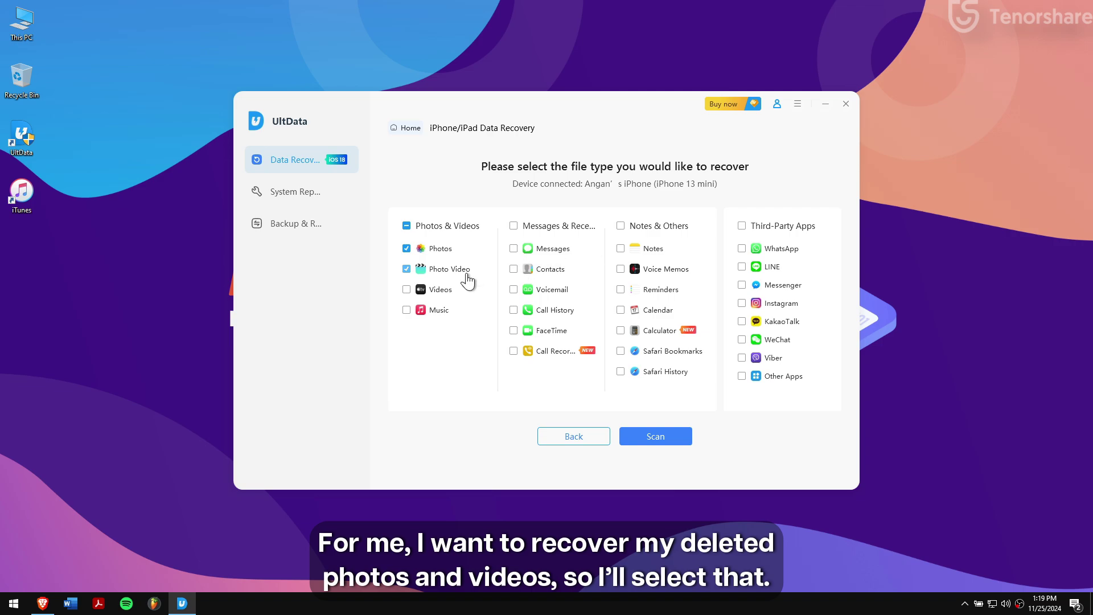
pyautogui.click(688, 433)
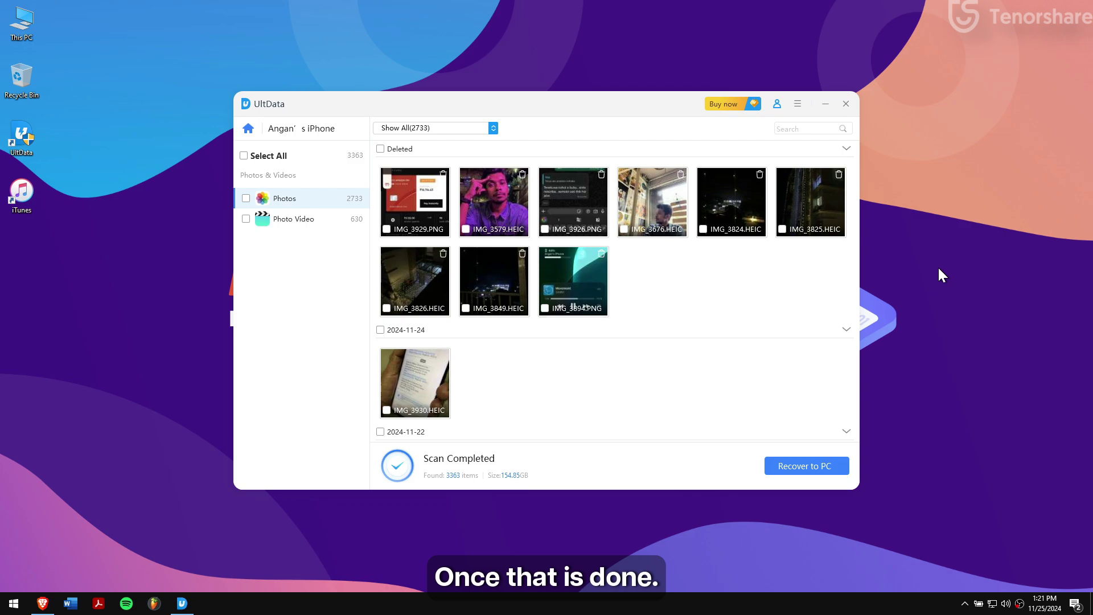
# Step: Recover the nine deleted photos to the Desktop and view the output folder
pyautogui.click(380, 149)
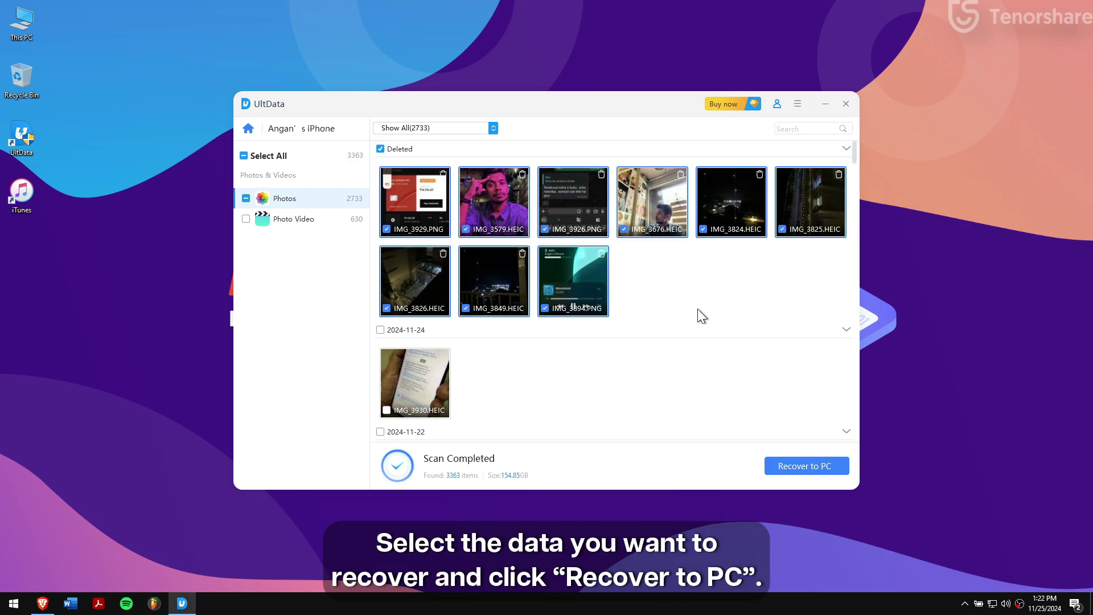
pyautogui.click(806, 466)
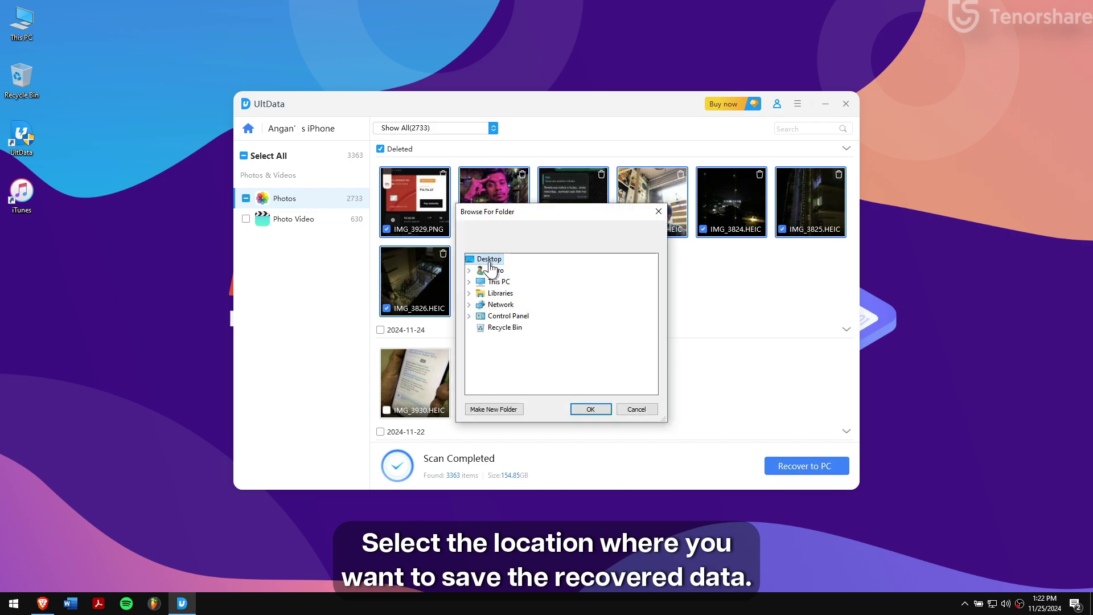
pyautogui.click(587, 409)
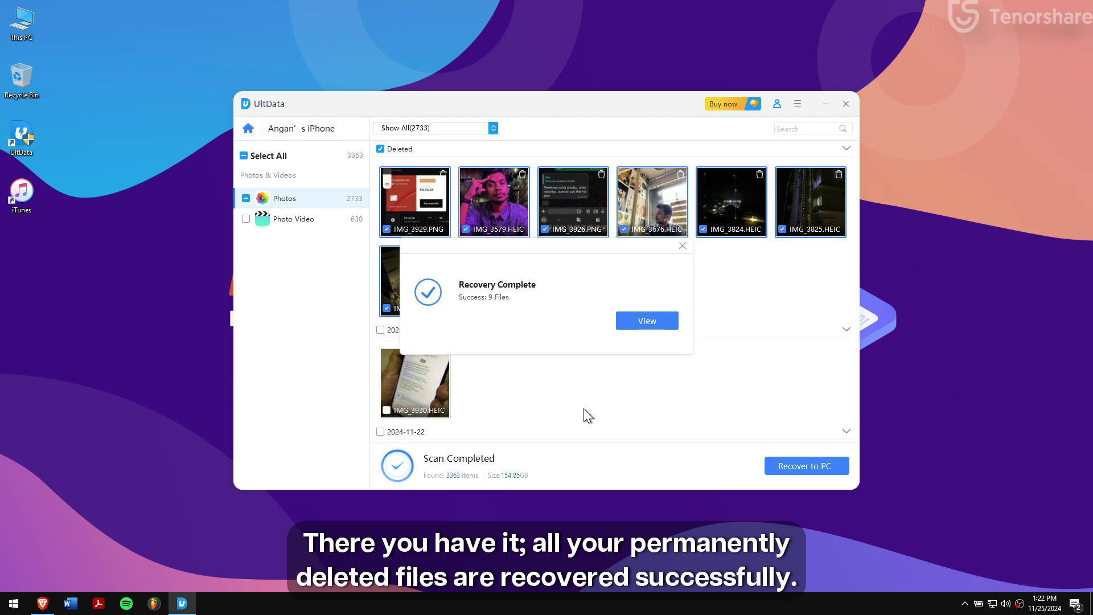
pyautogui.click(635, 322)
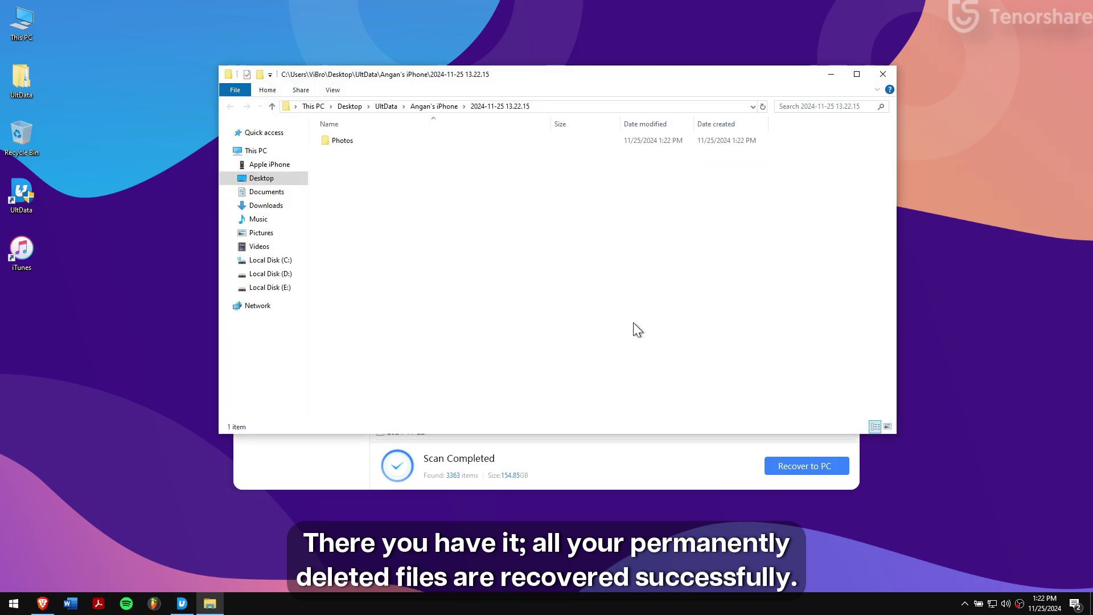
# Step: Inspect the six HEIC and three PNG recovered images in the Photos folder, then close File Explorer
pyautogui.doubleClick(362, 143)
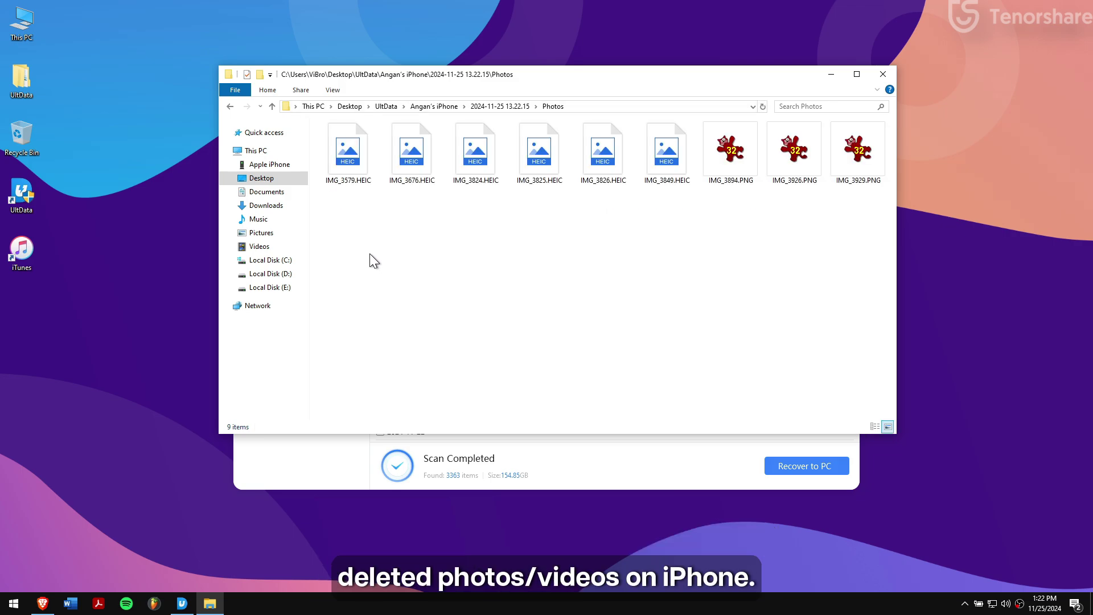
pyautogui.moveTo(370, 255); pyautogui.dragTo(759, 148)
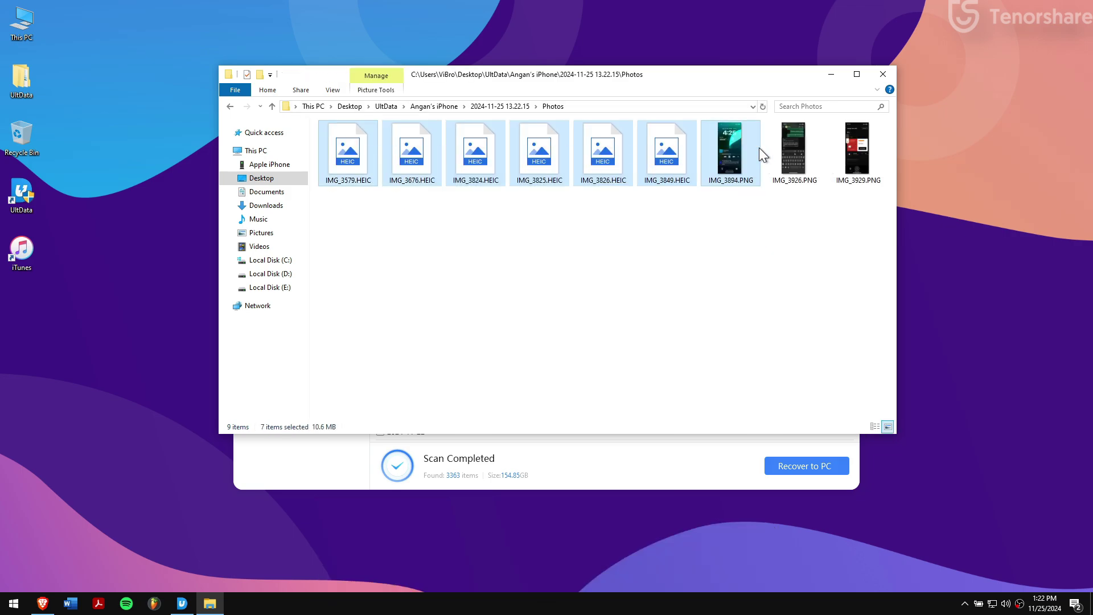
pyautogui.click(777, 213)
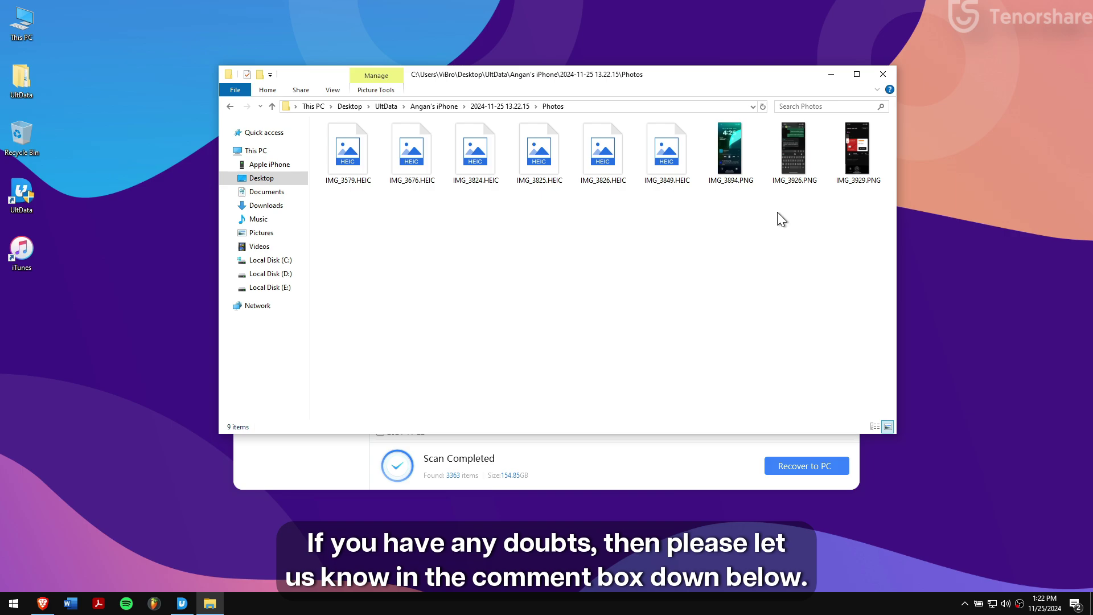
pyautogui.click(882, 76)
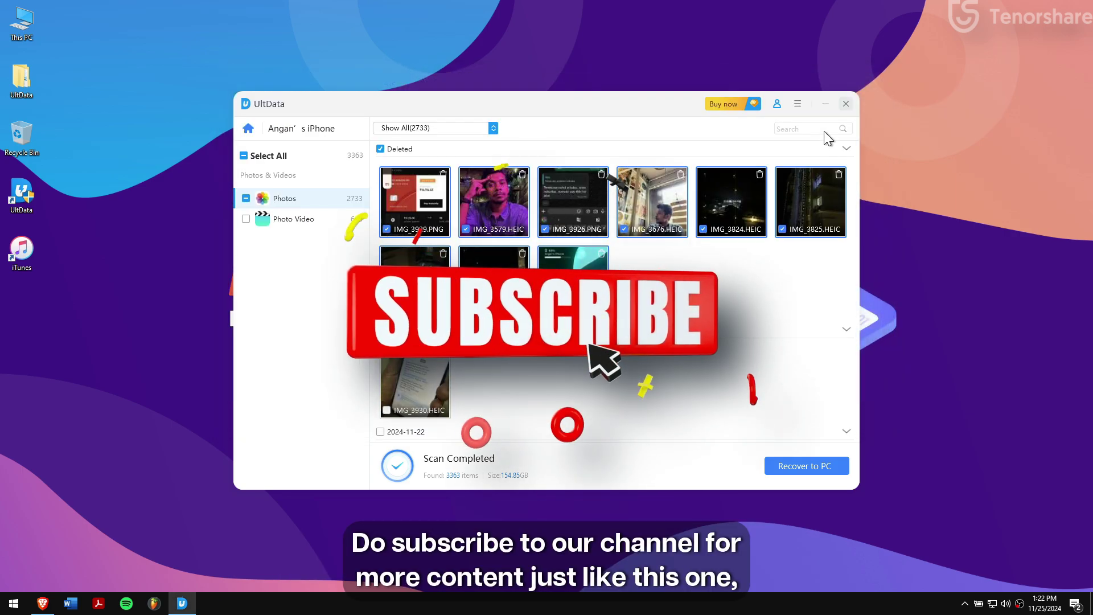